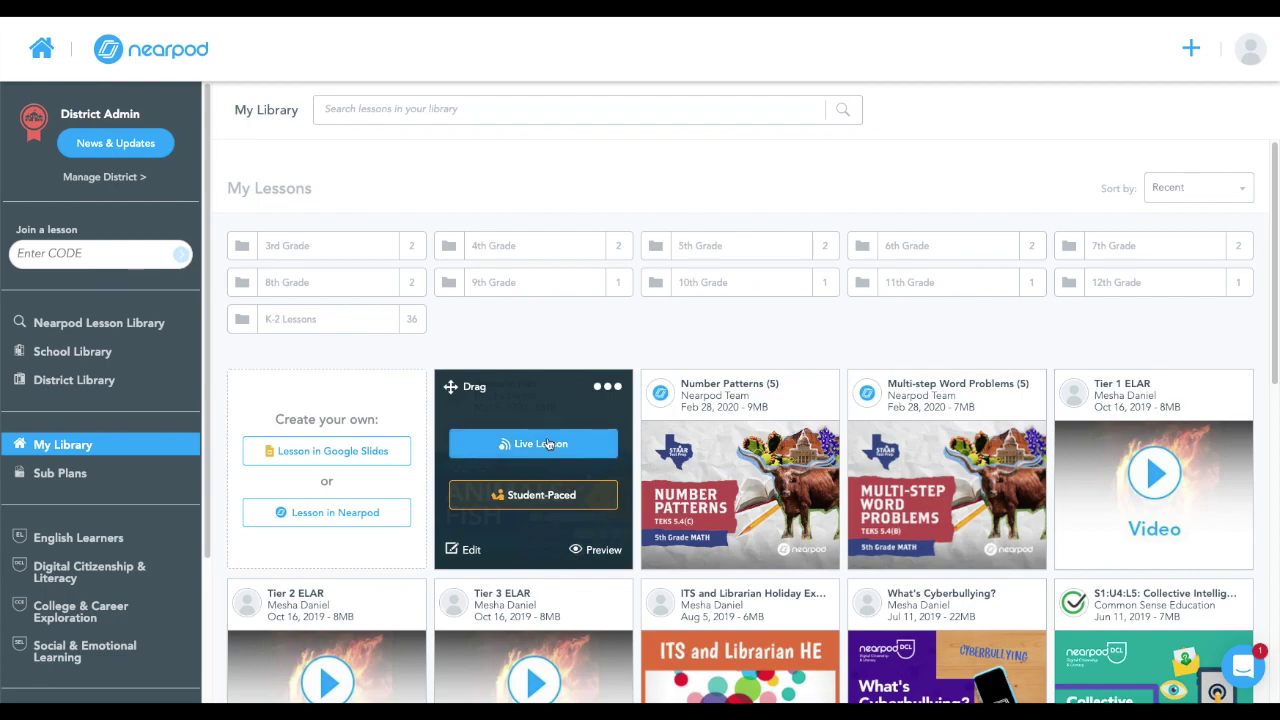
Launch the Animals: Fish lesson as a live lesson and start sharing its join code to Google Classroom
left_click(548, 444)
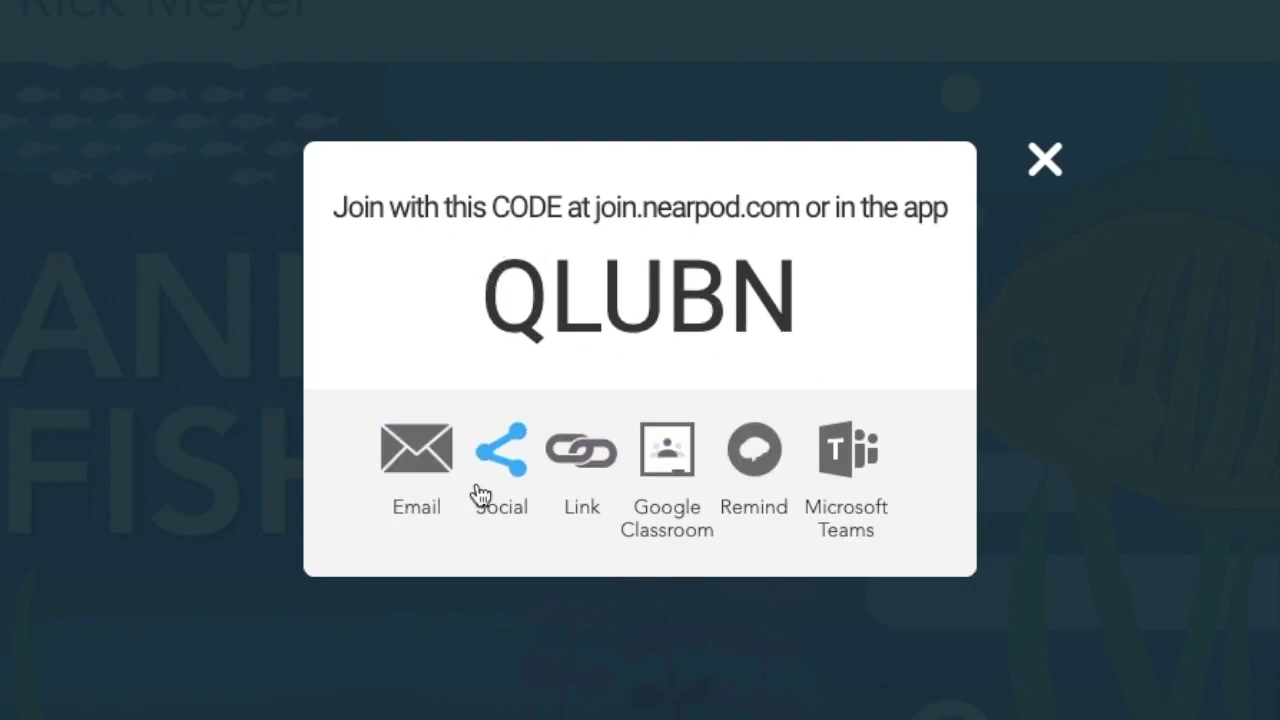
left_click(577, 485)
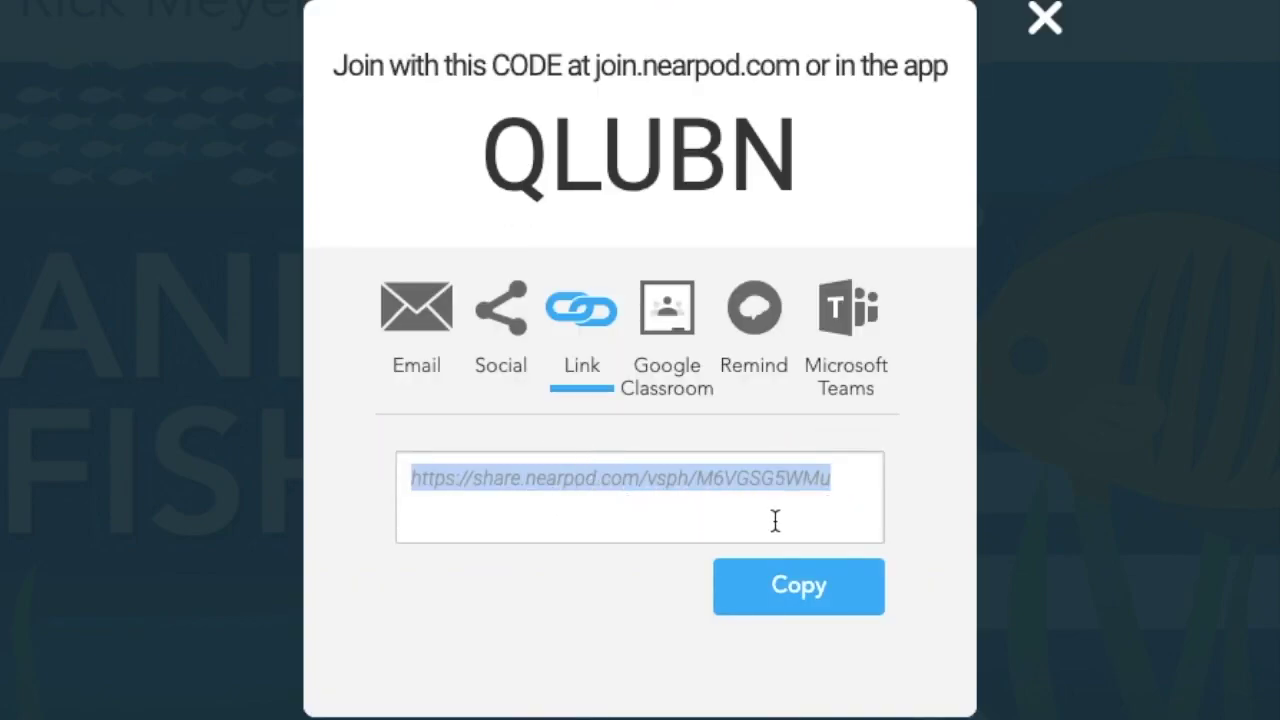
left_click(667, 305)
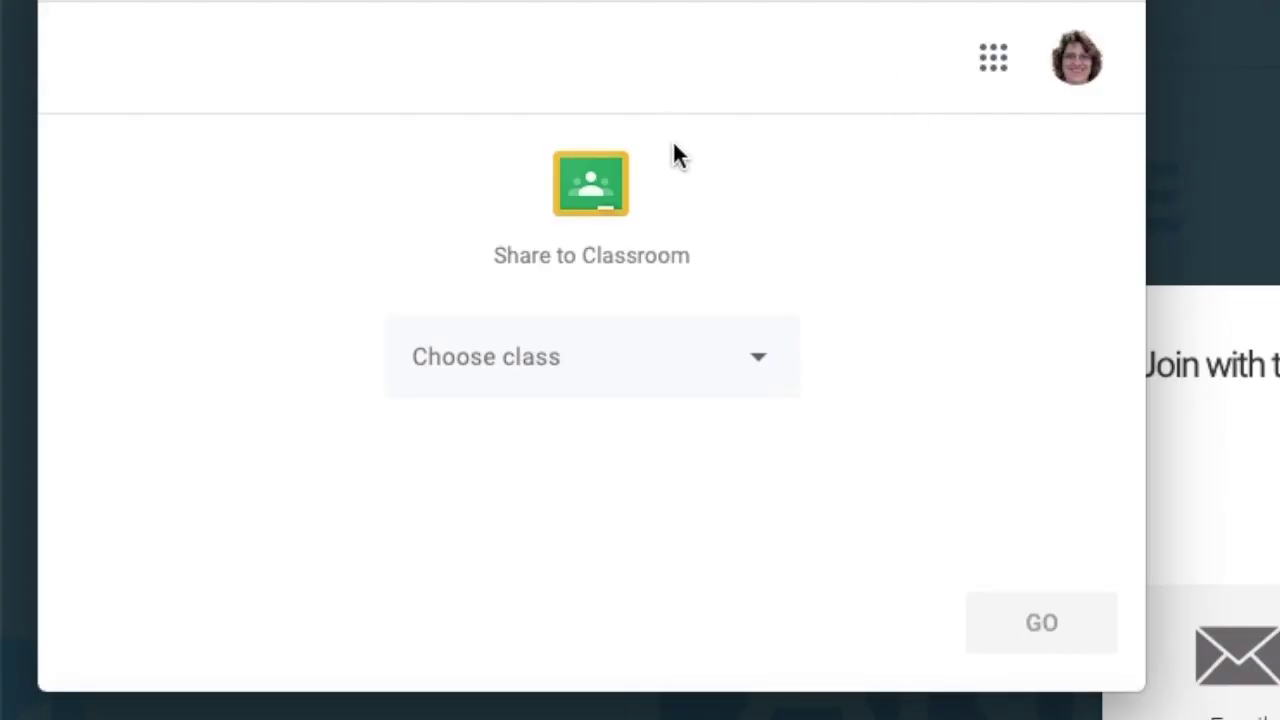
Choose Practice Classroom as the class and Create assignment as the action, and continue to the assignment form
left_click(765, 371)
scroll(749, 414, "down", 3)
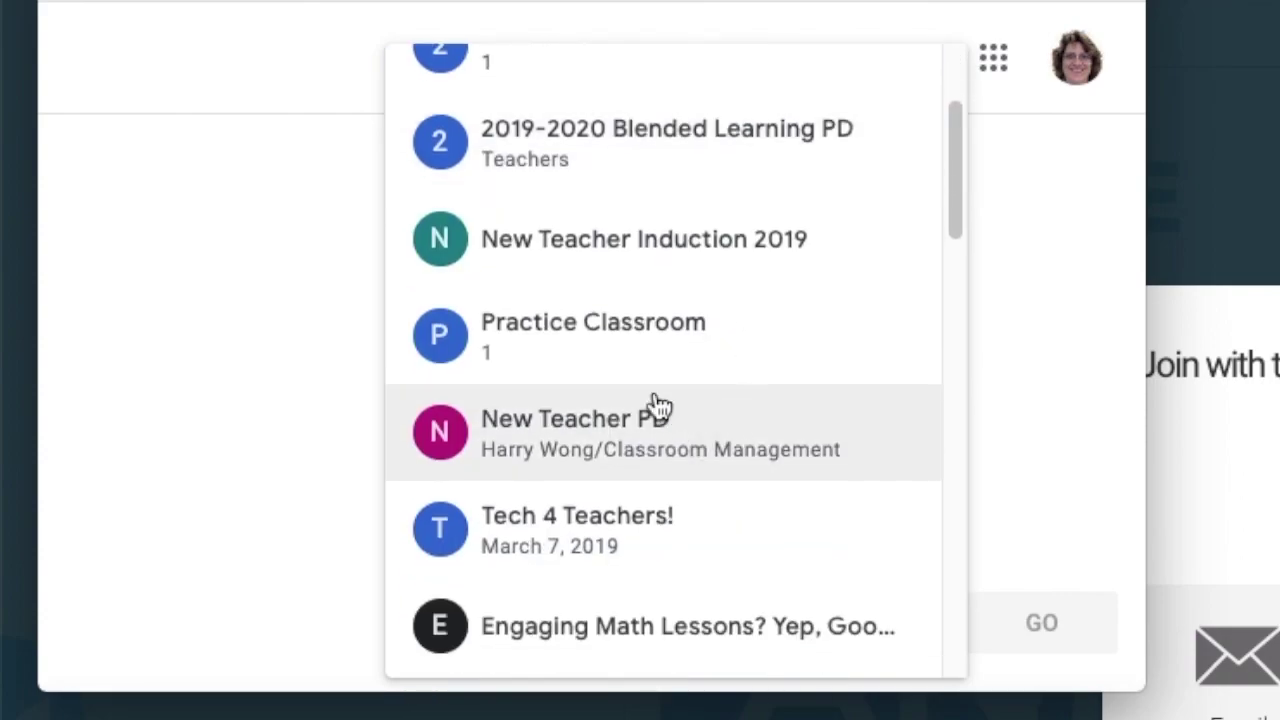
left_click(577, 330)
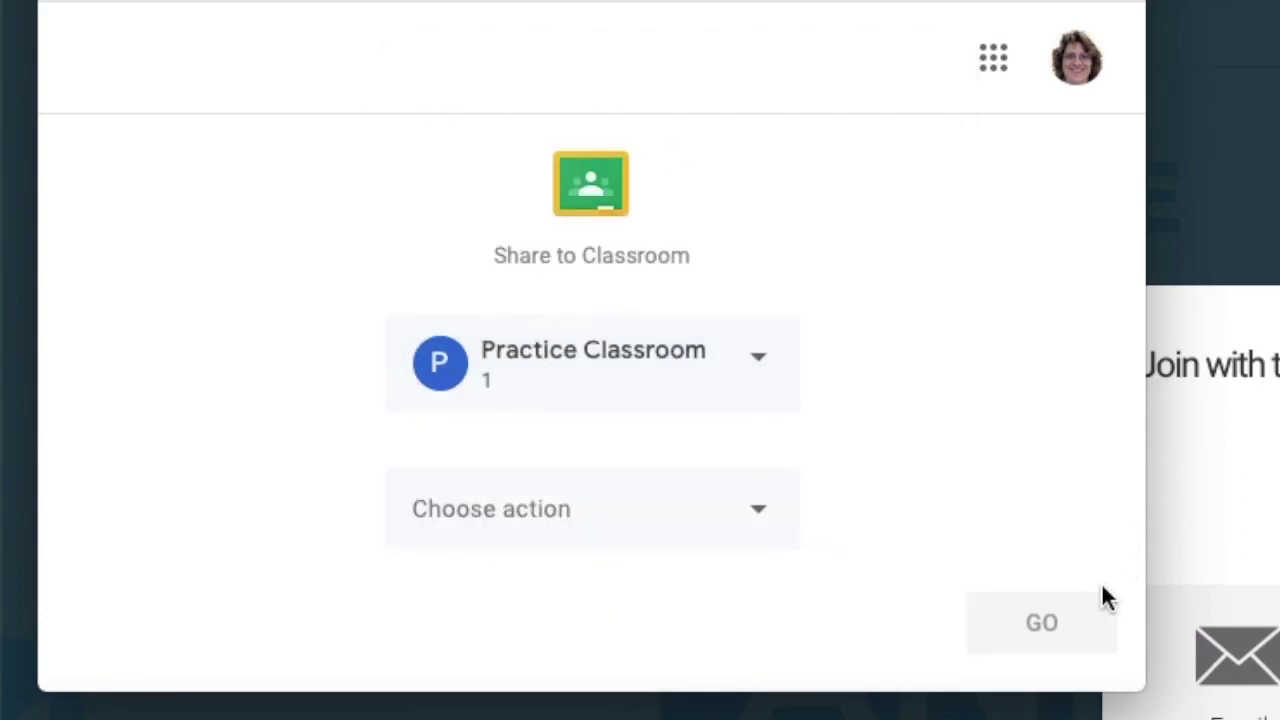
left_click(594, 534)
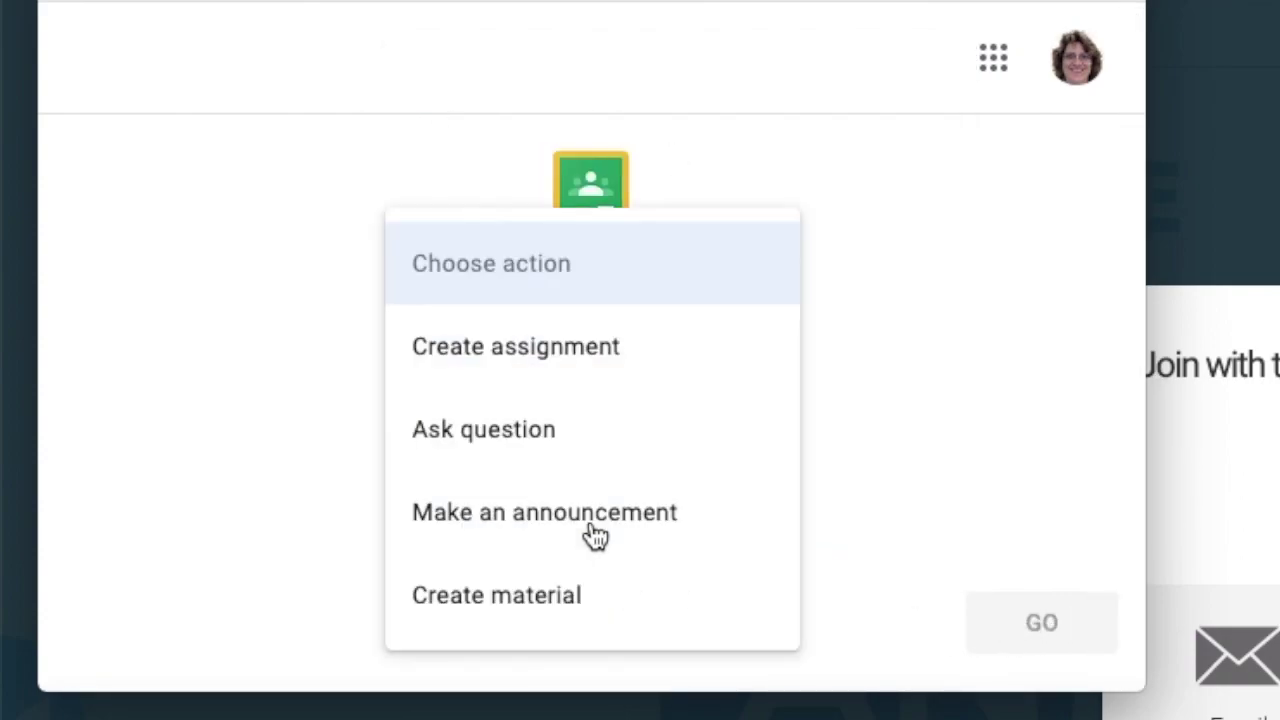
left_click(541, 352)
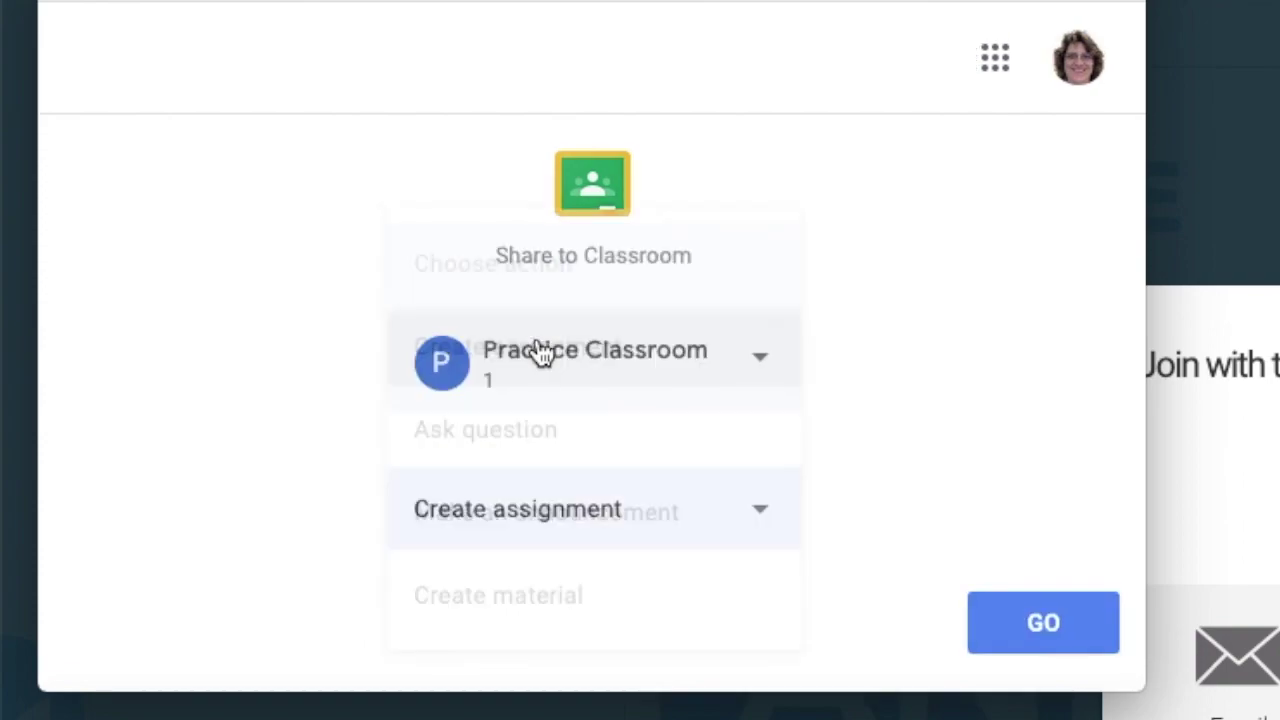
left_click(984, 630)
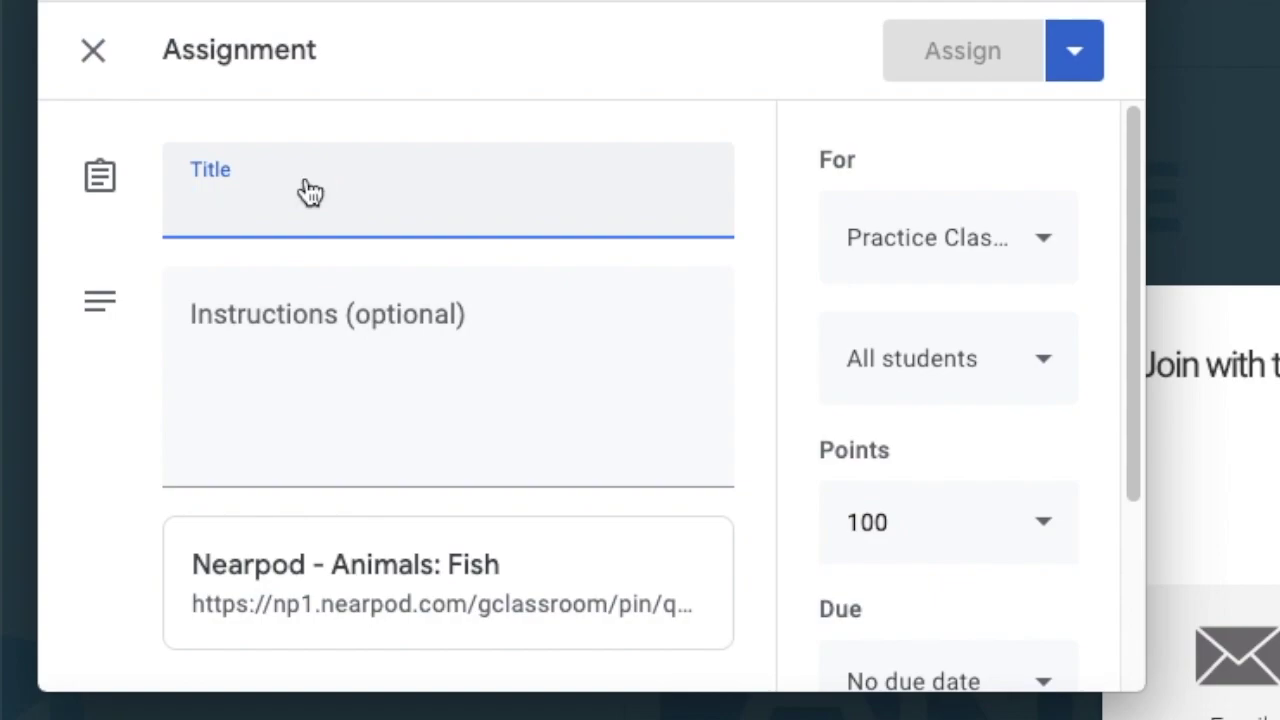
Title the assignment "practice lesson", check its remaining settings and assign it to the class
type("practice")
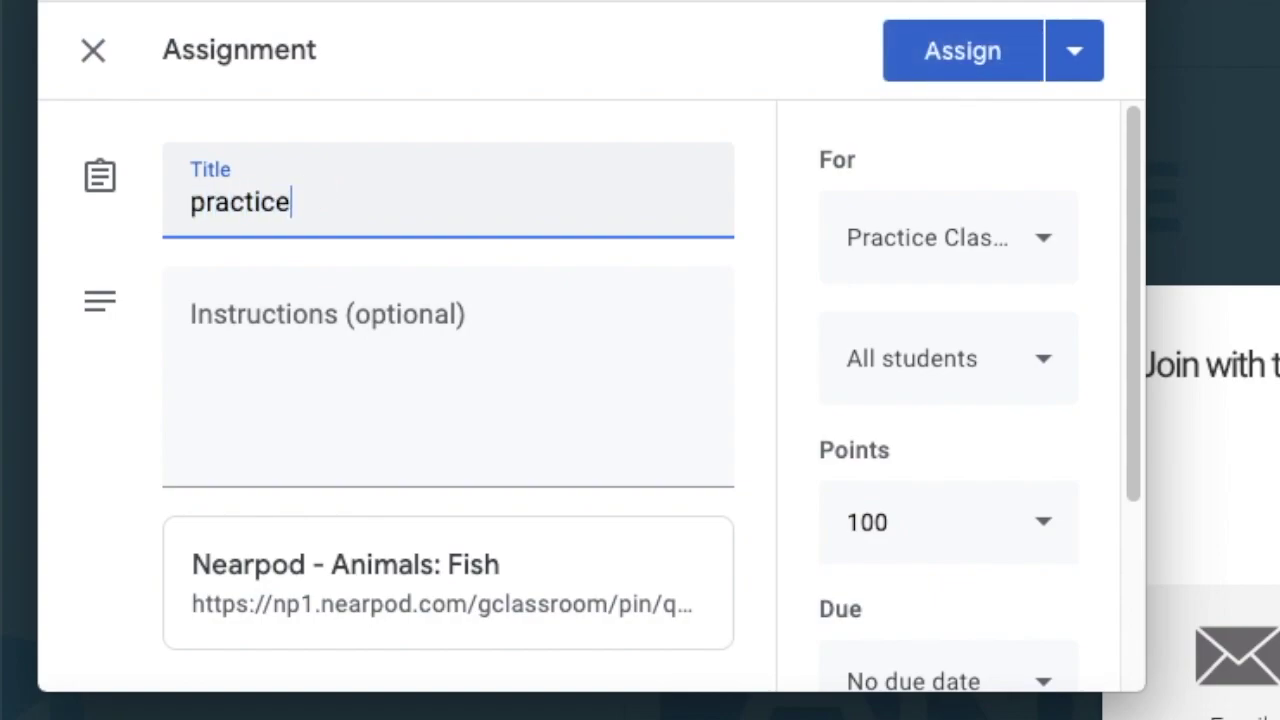
type(" lesson")
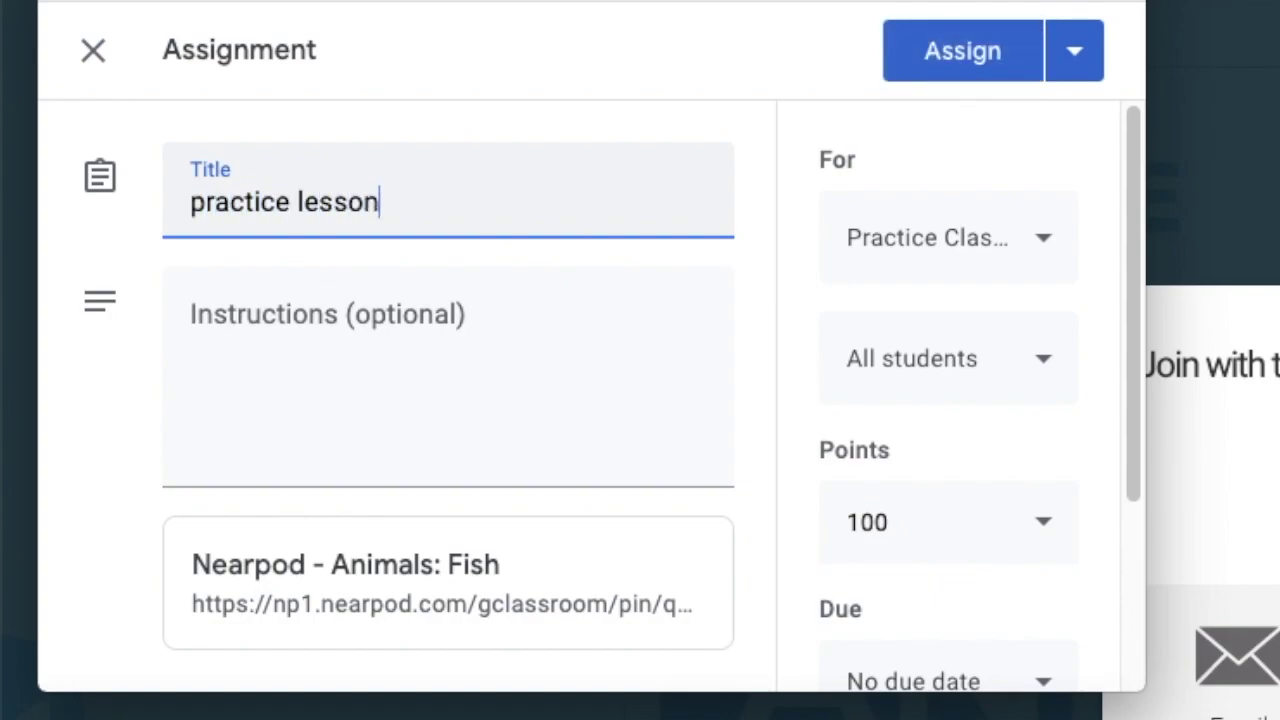
scroll(560, 380, "down", 1)
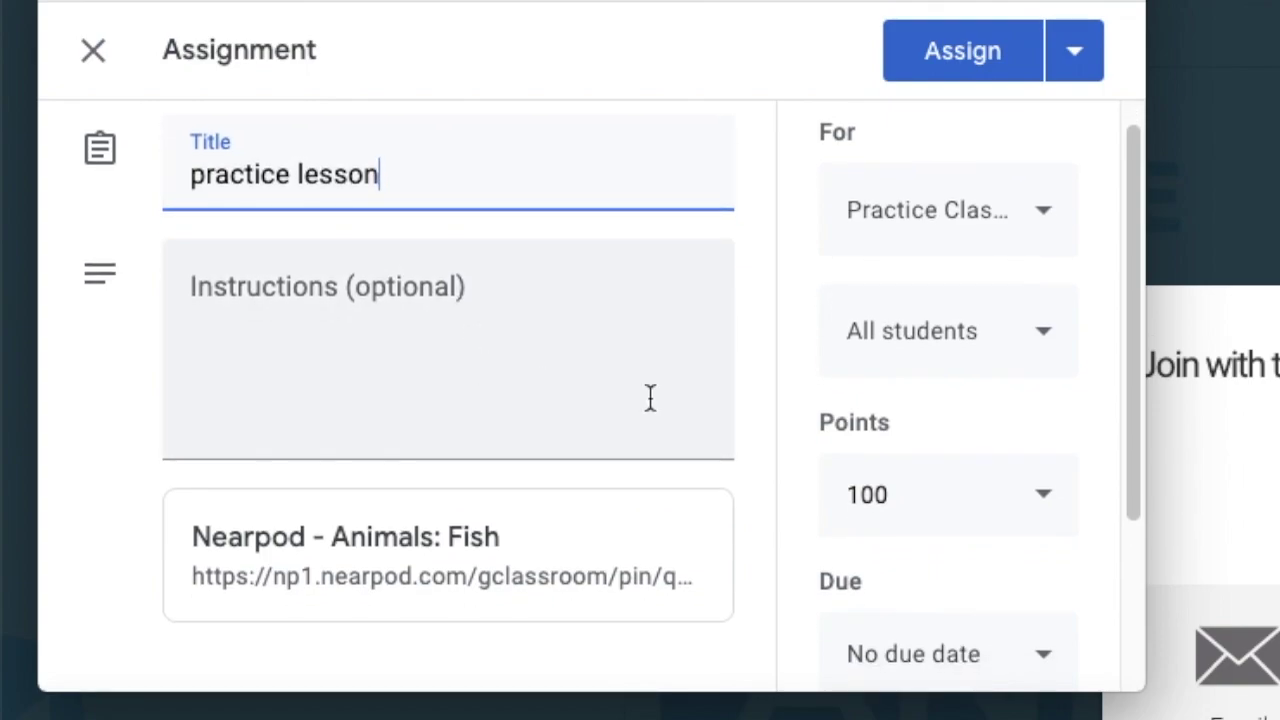
scroll(1041, 486, "down", 3)
scroll(1041, 486, "down", 2)
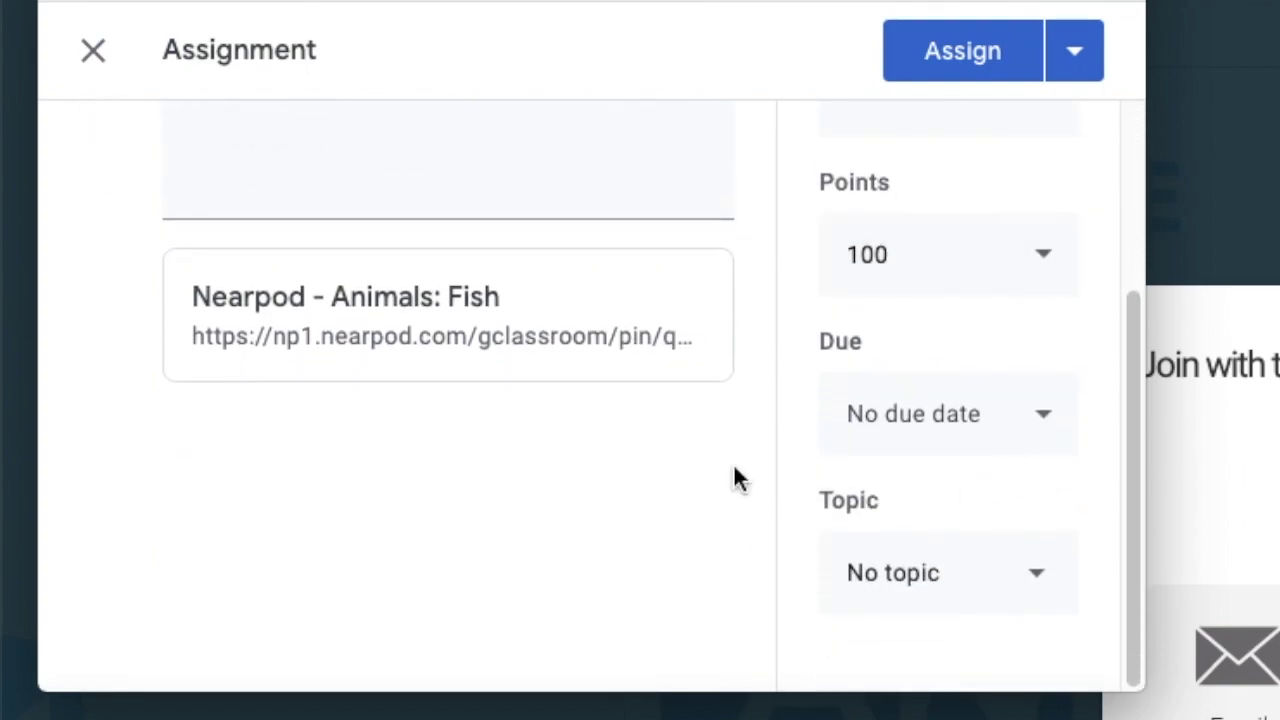
left_click(962, 51)
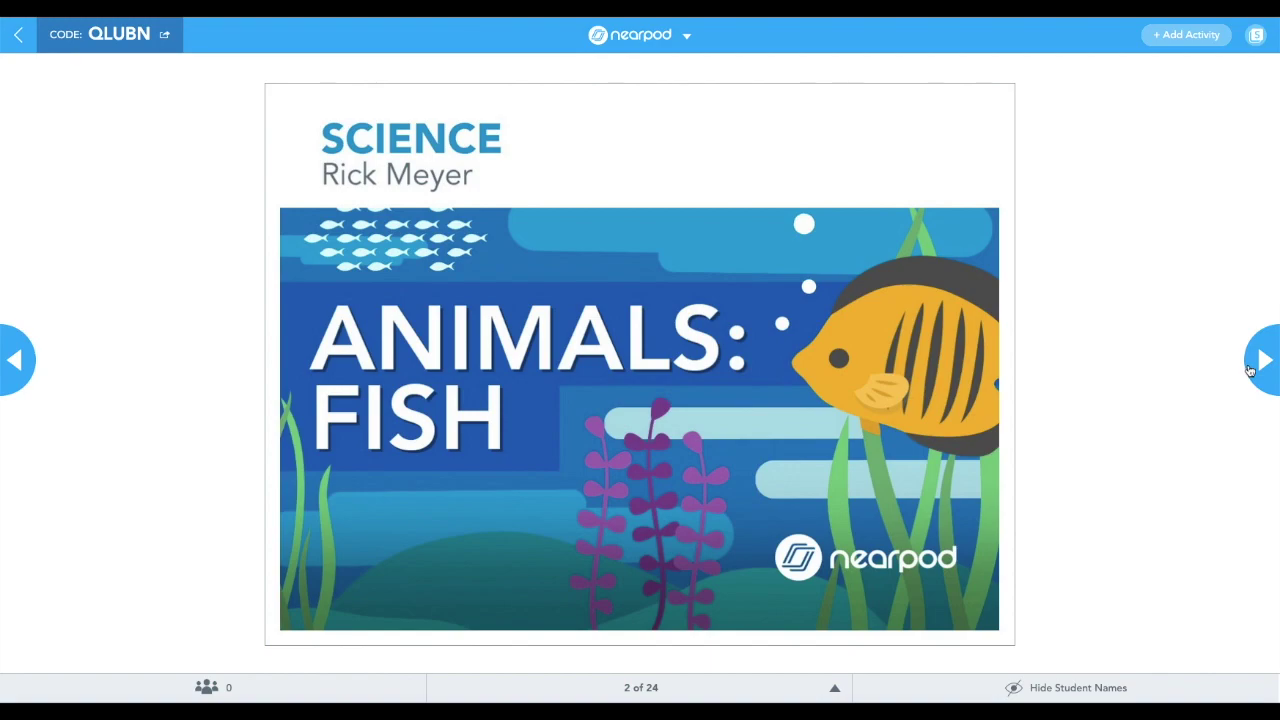
Advance the live lesson past the Objective slide and hide the student names
left_click(1262, 360)
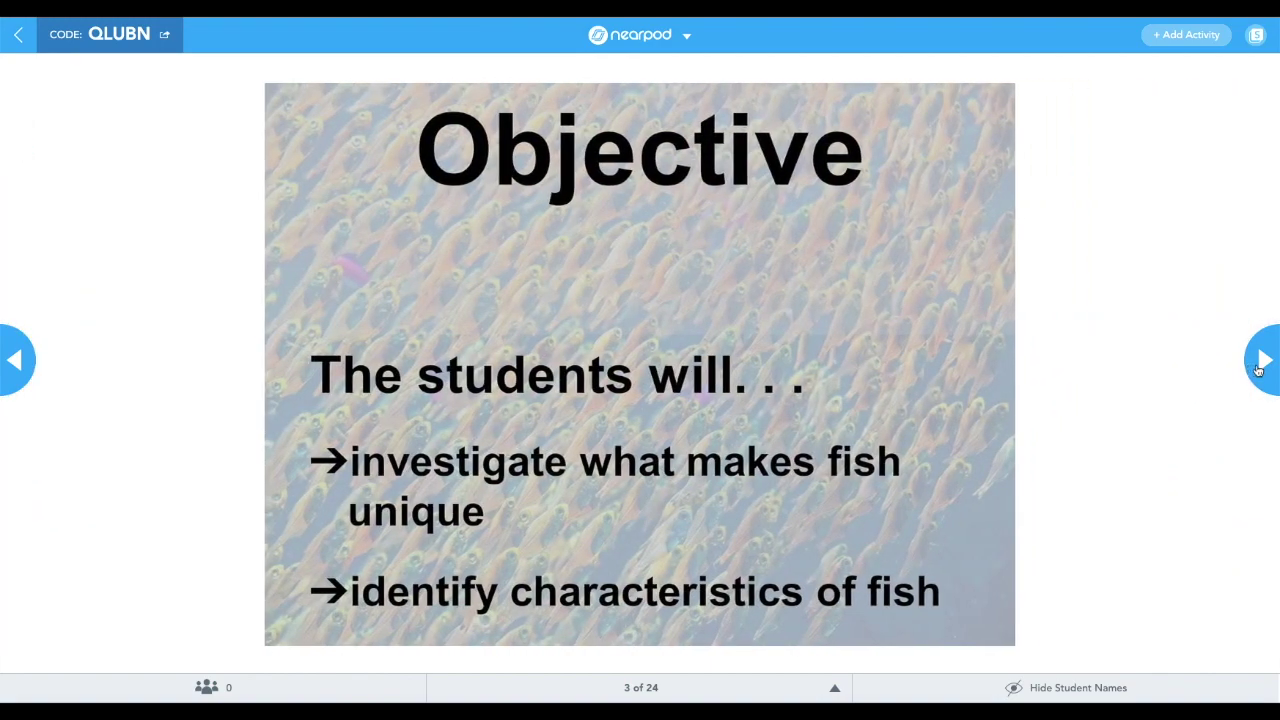
left_click(1260, 362)
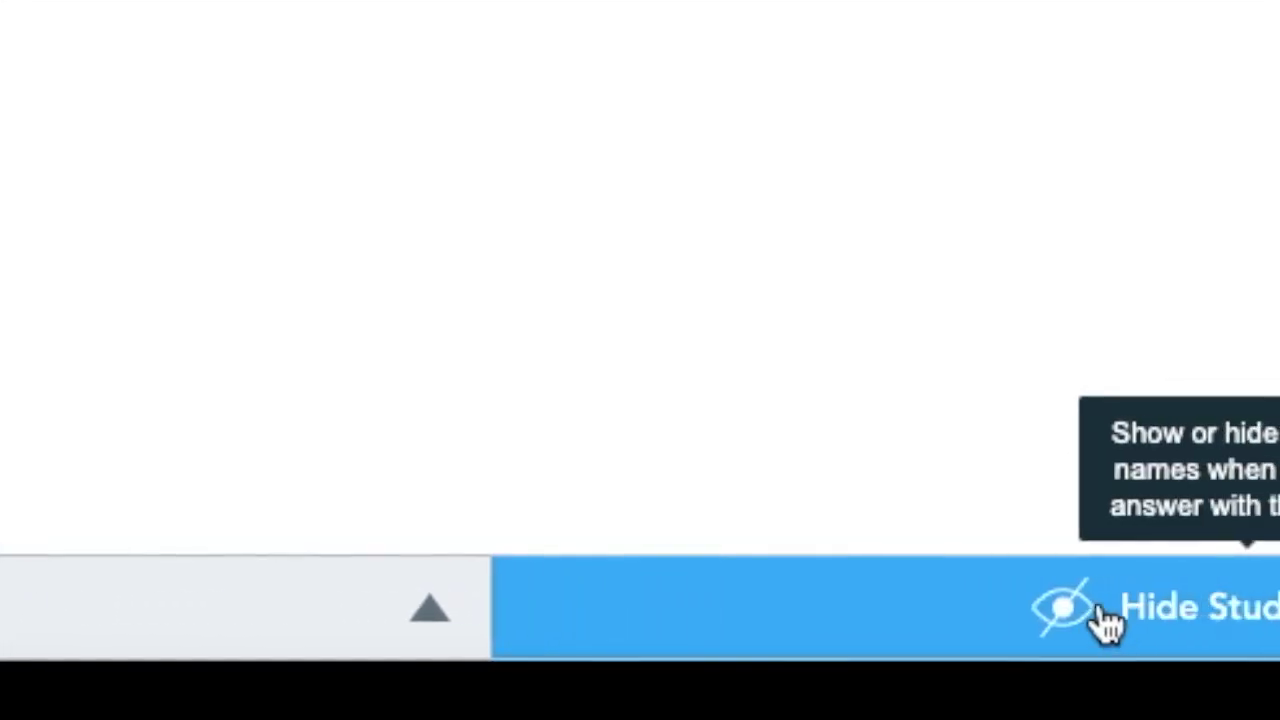
left_click(1107, 622)
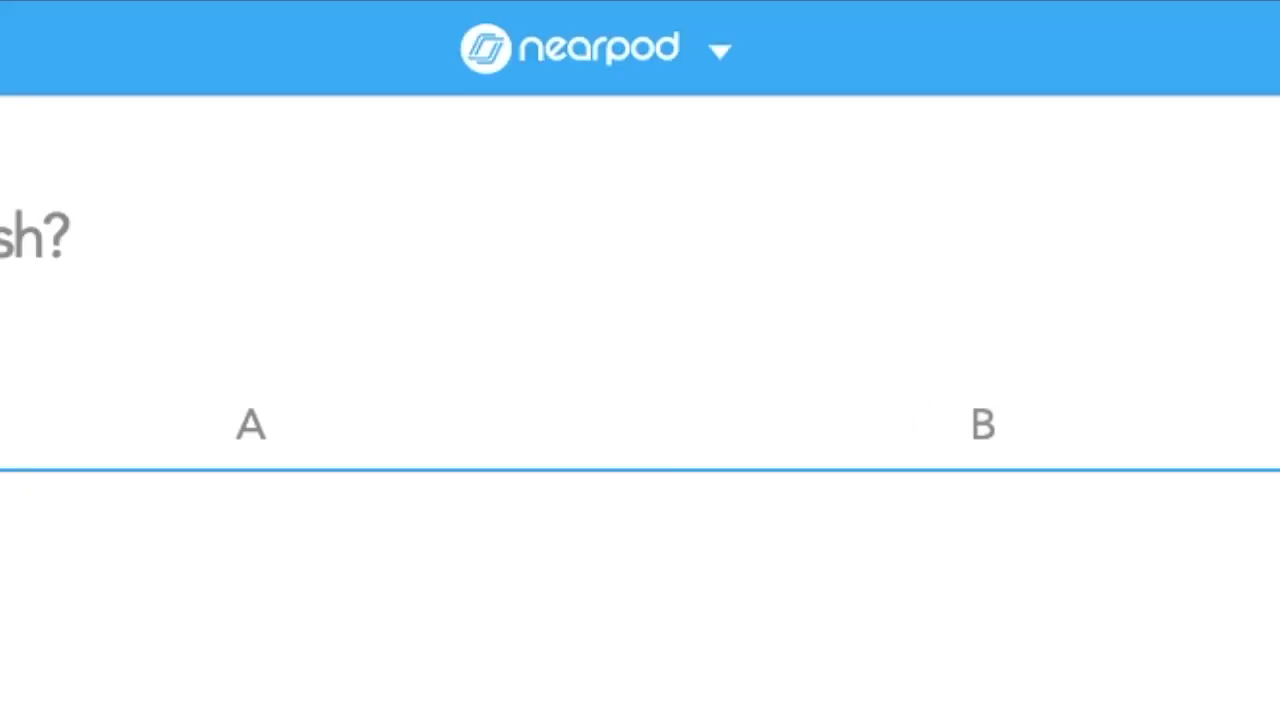
End the live lesson session for all logged-in students
left_click(579, 60)
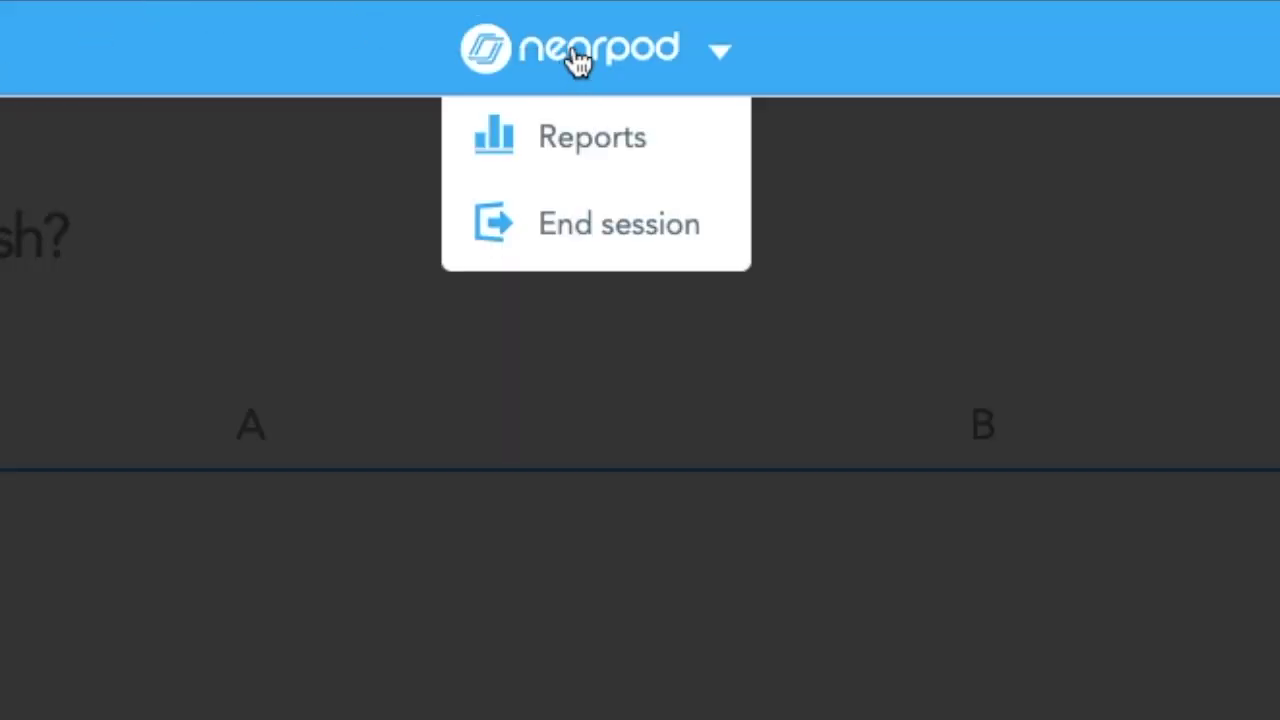
left_click(585, 238)
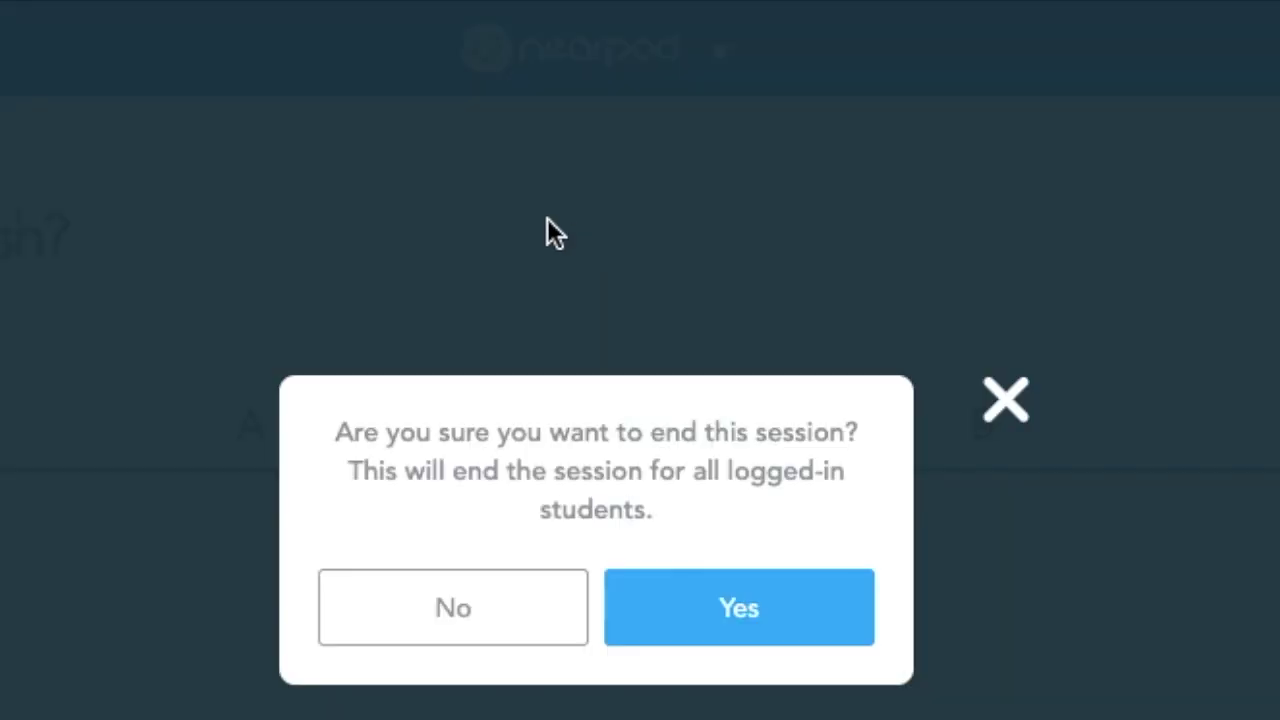
left_click(737, 614)
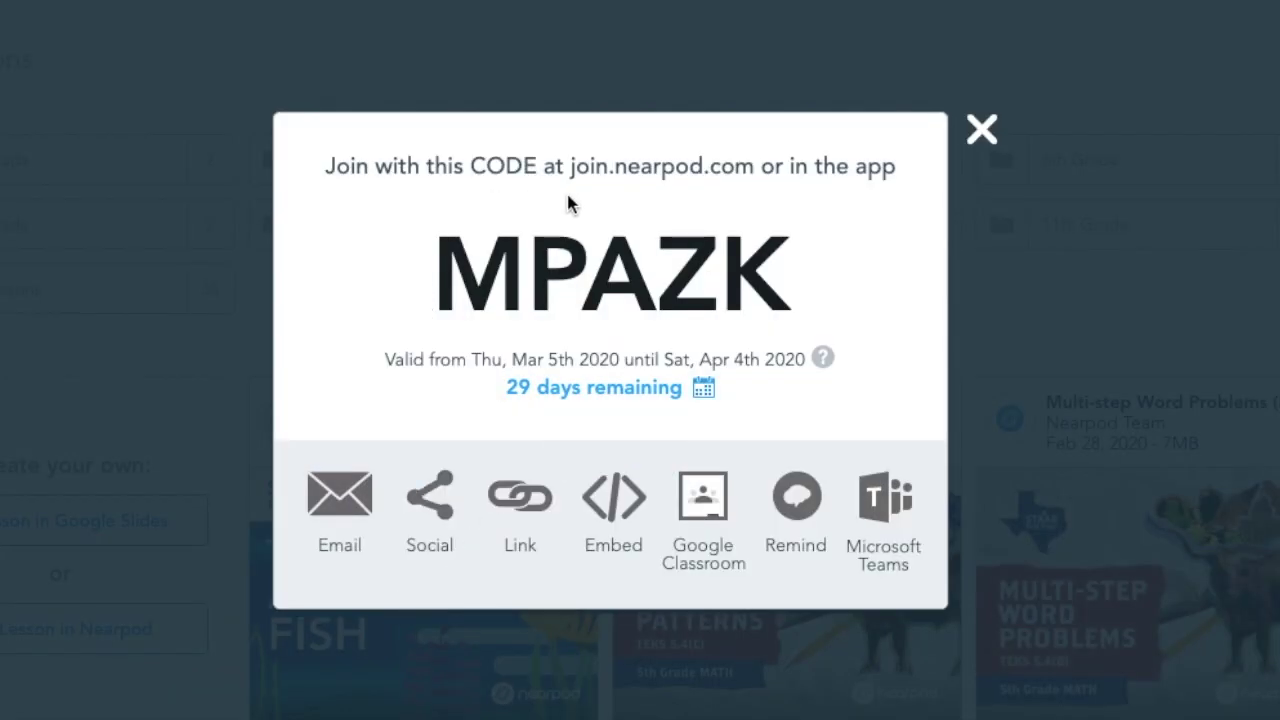
Extend the student-paced lesson code's validity until May 29, 2020
left_click(704, 393)
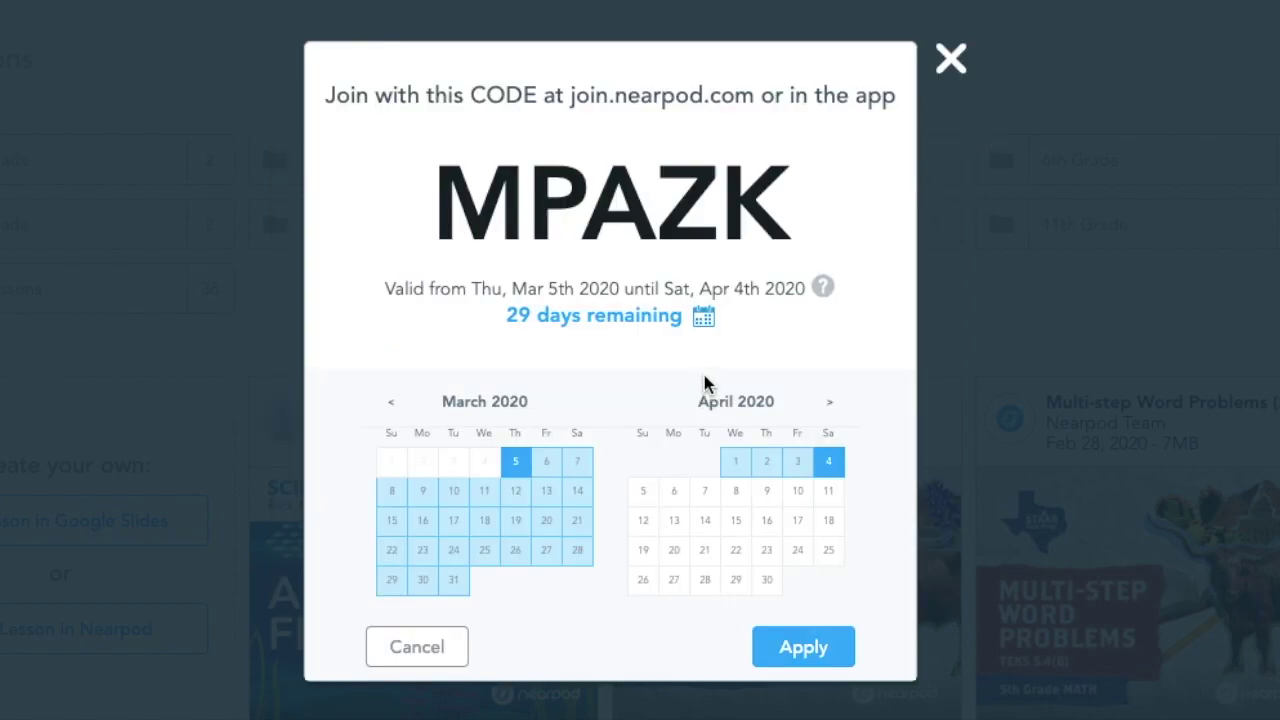
left_click(768, 582)
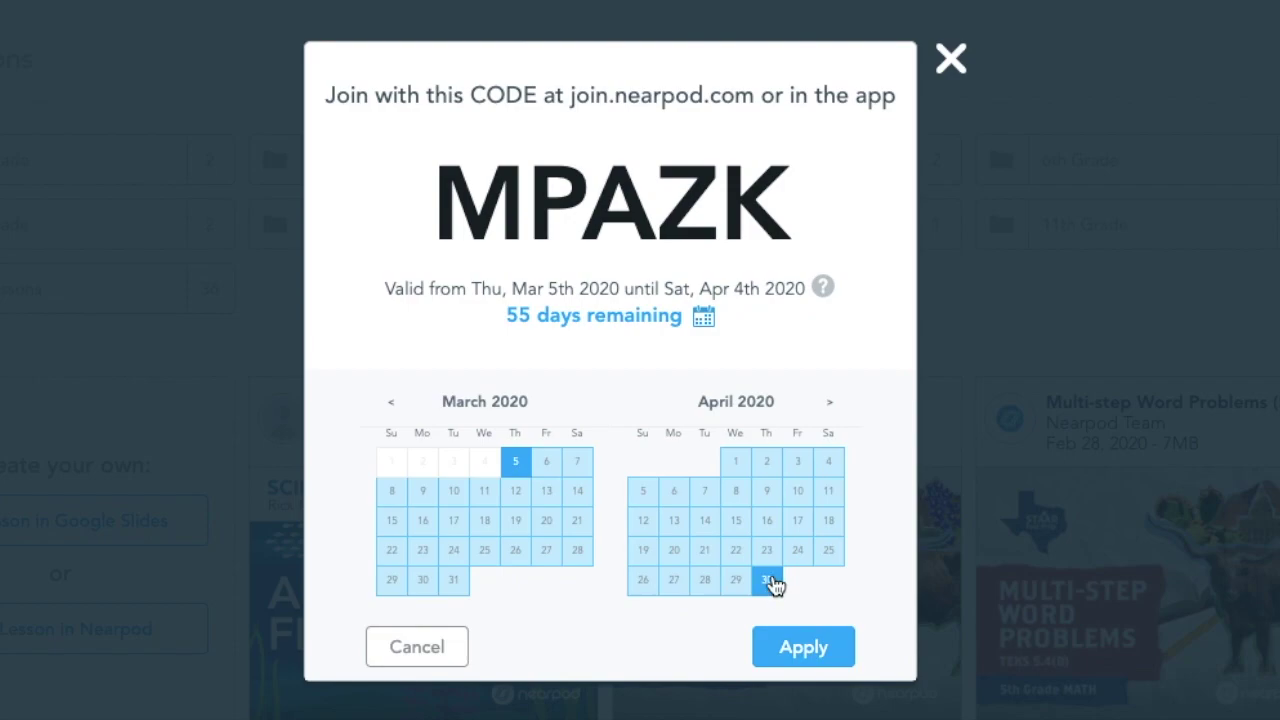
left_click(829, 402)
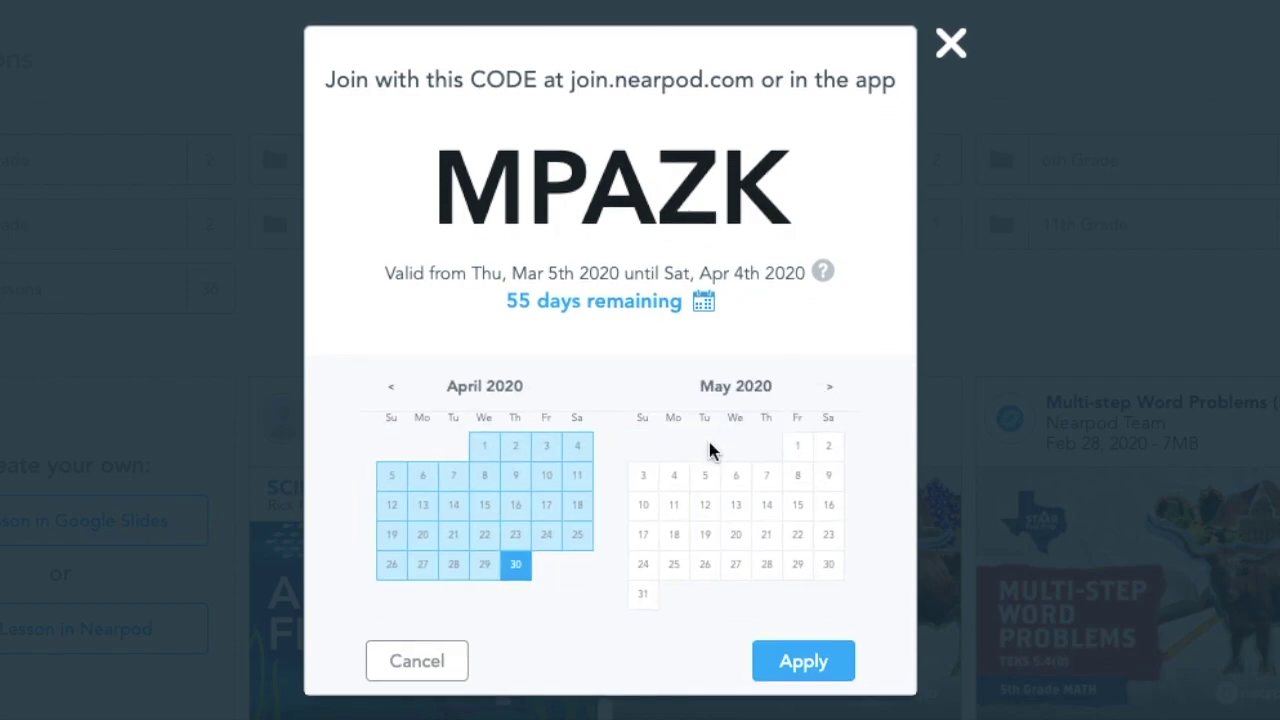
left_click(651, 603)
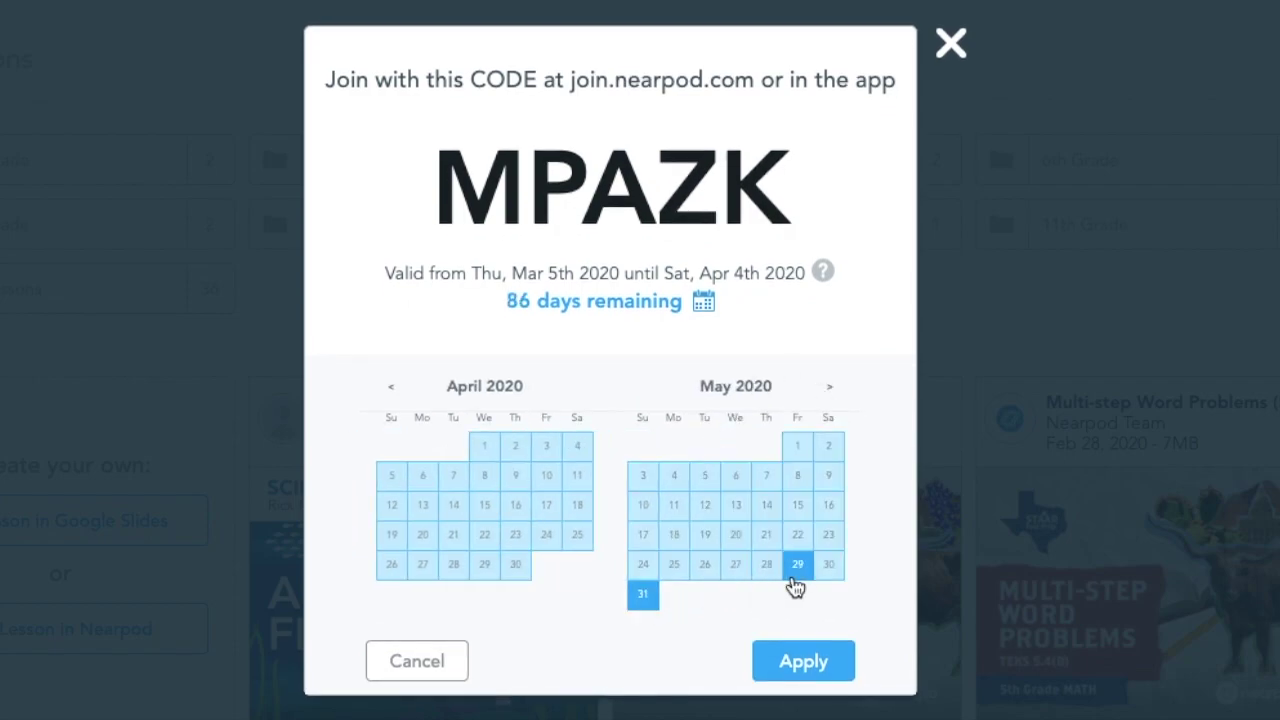
left_click(797, 570)
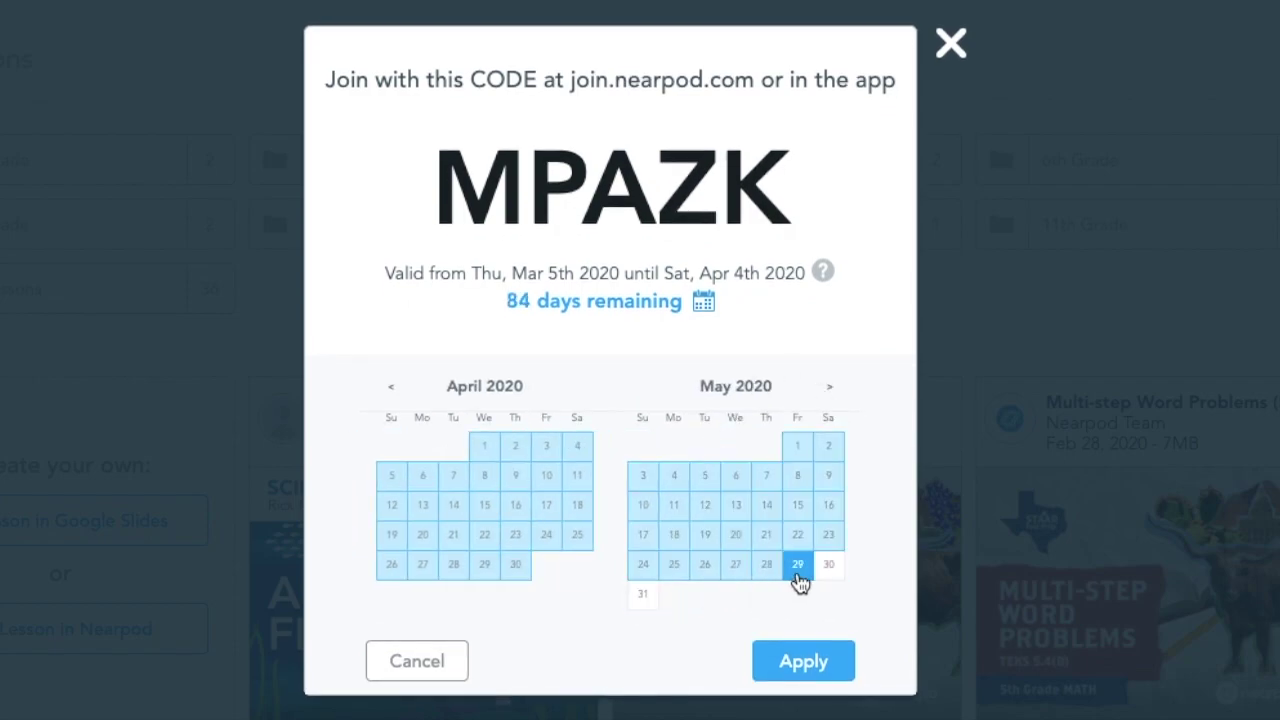
left_click(817, 667)
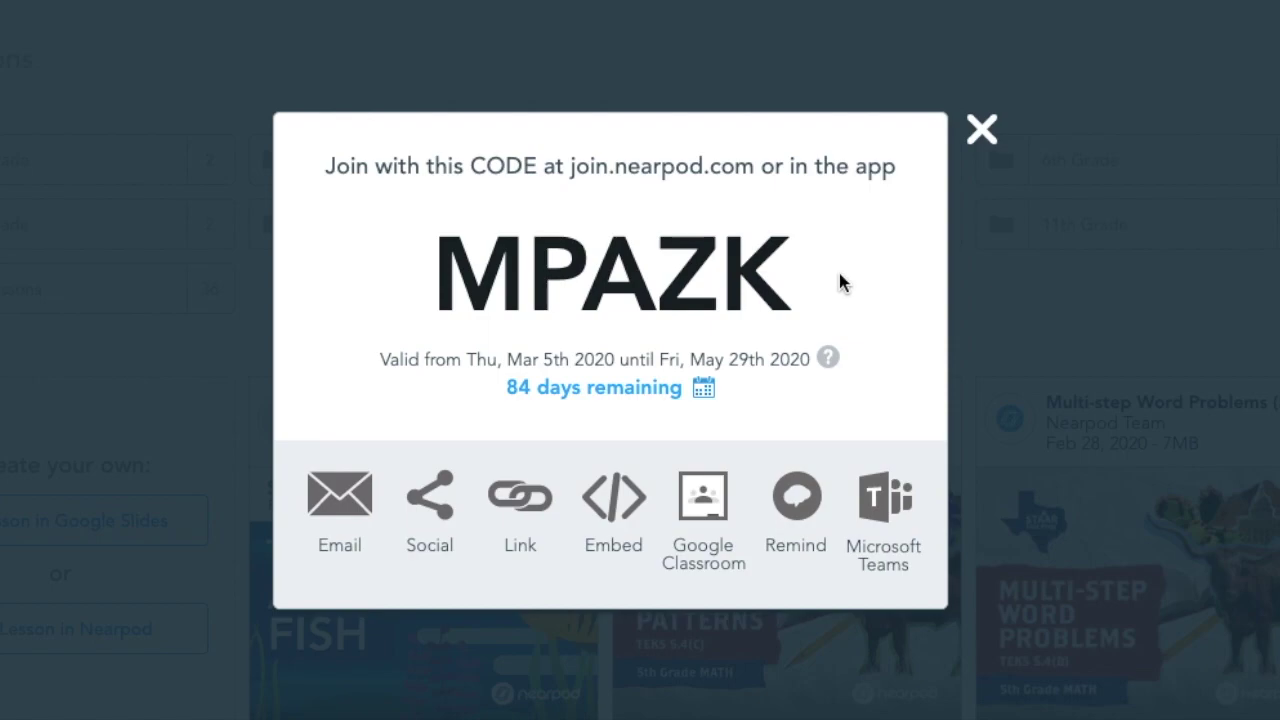
Show the student-paced lesson's share link and open its Google Classroom sharing option
left_click(517, 494)
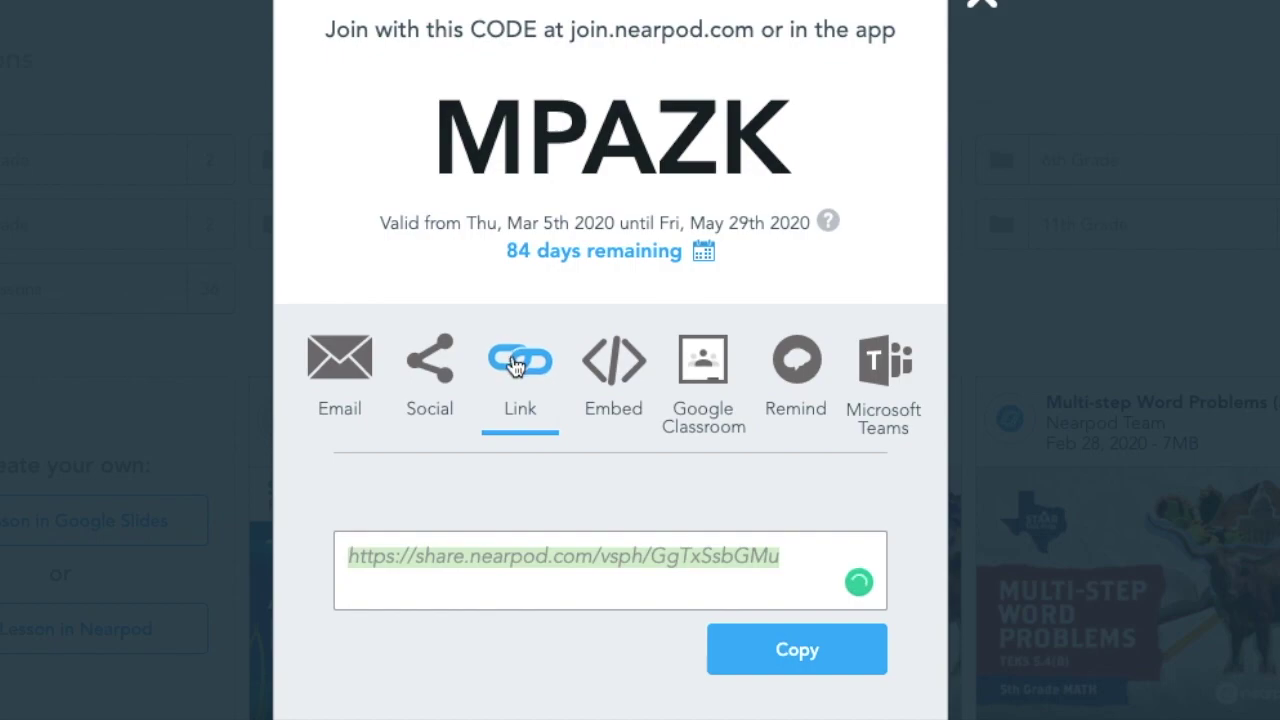
left_click(698, 362)
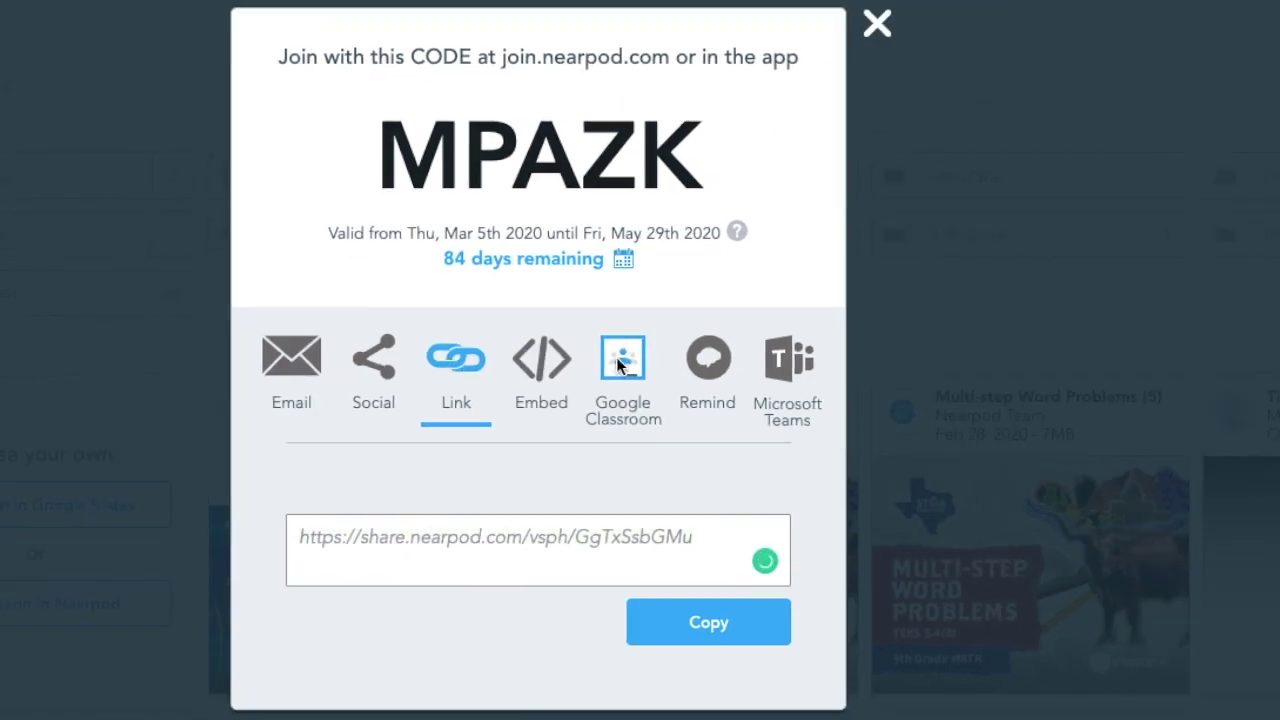
left_click(619, 362)
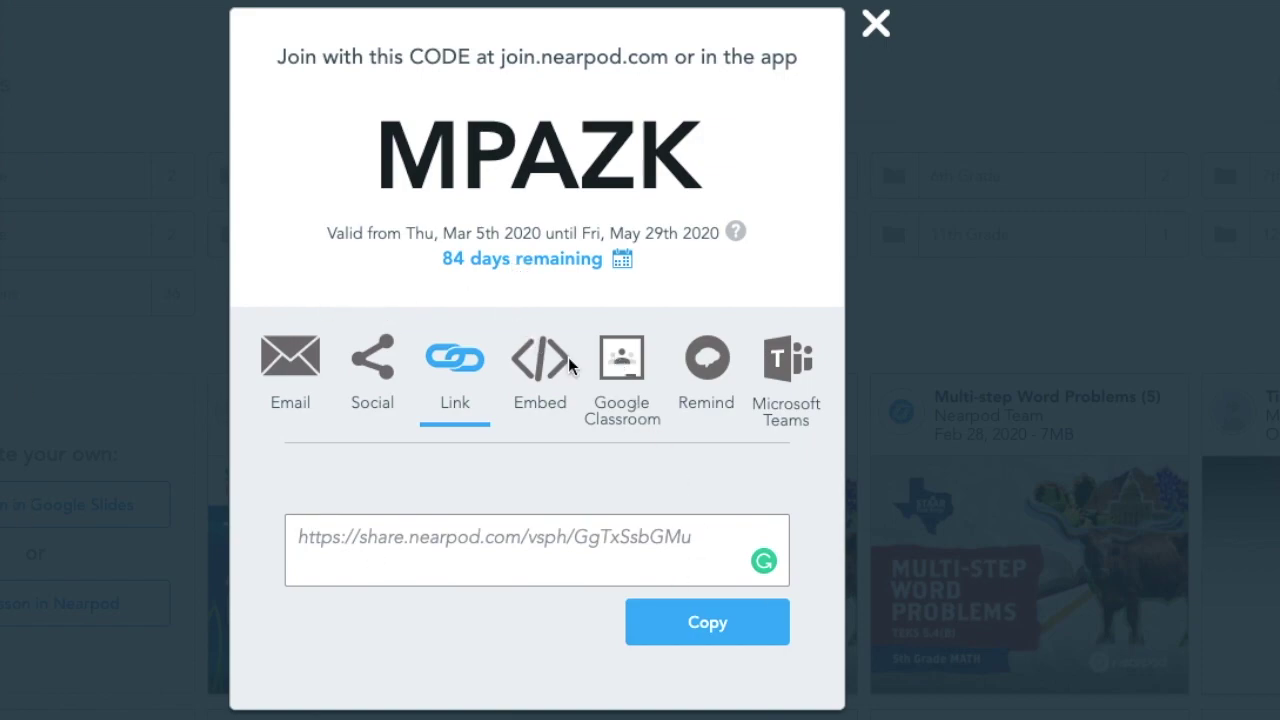
View the student-paced lesson's embed code in the Medium and Large sizes and close the sharing dialog
left_click(549, 382)
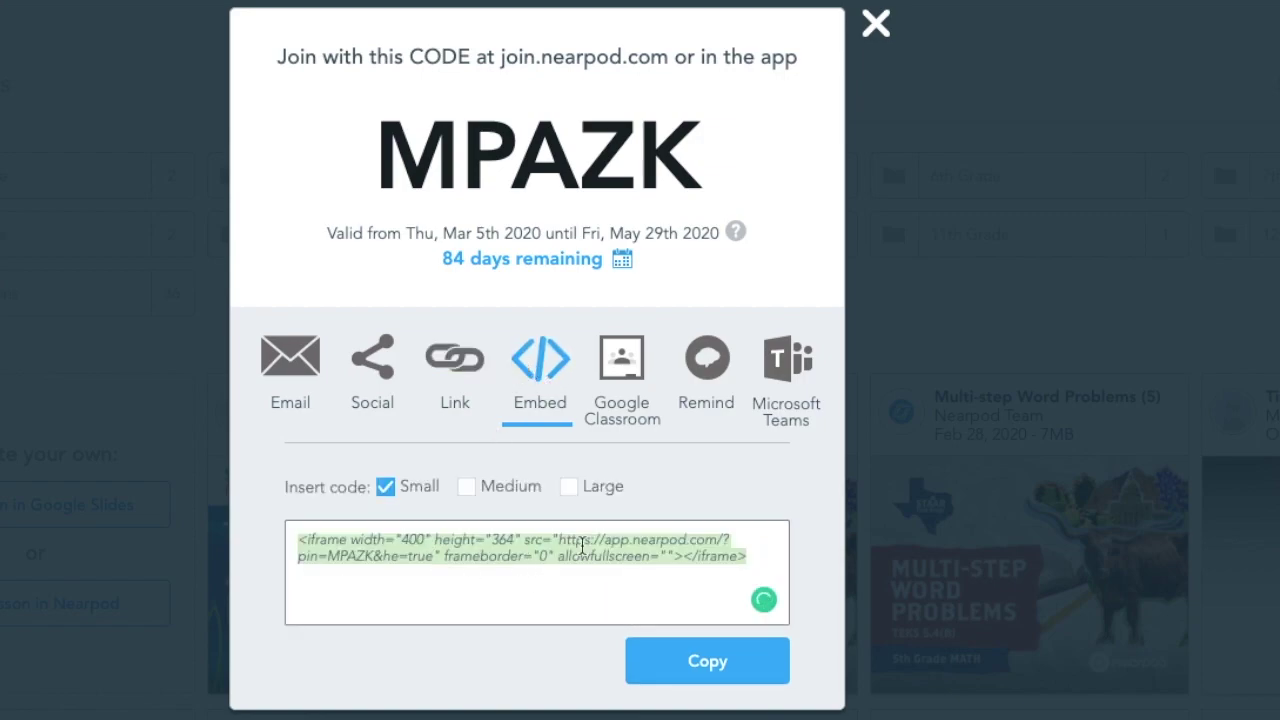
left_click(467, 490)
left_click(566, 490)
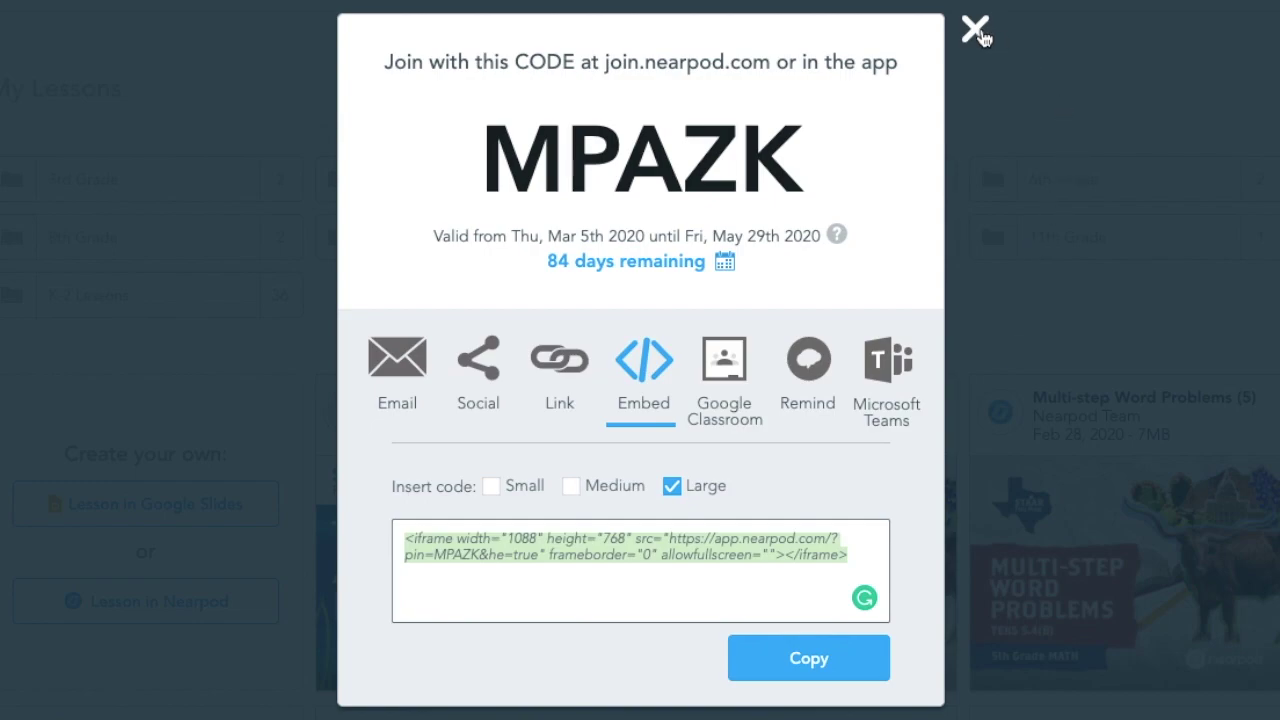
left_click(975, 30)
Check the active student-paced sessions of the Animals: Fish lesson without launching a new one
mouse_move(460, 568)
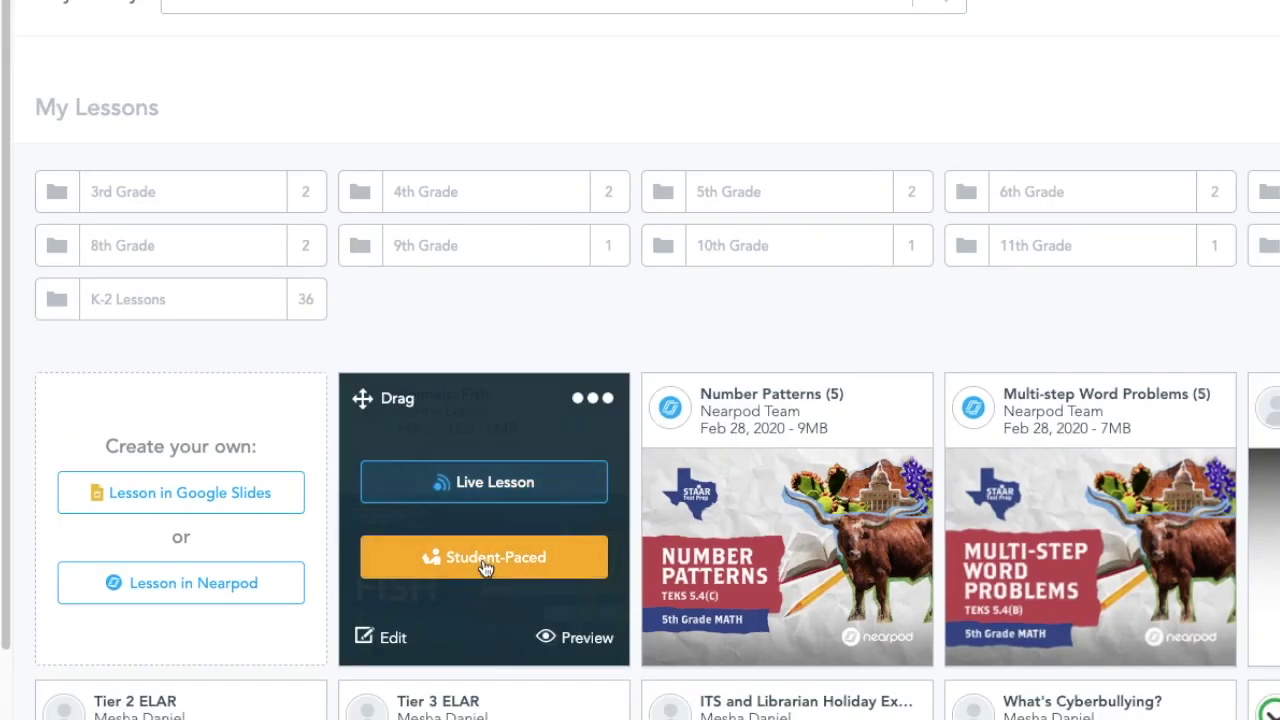
left_click(483, 564)
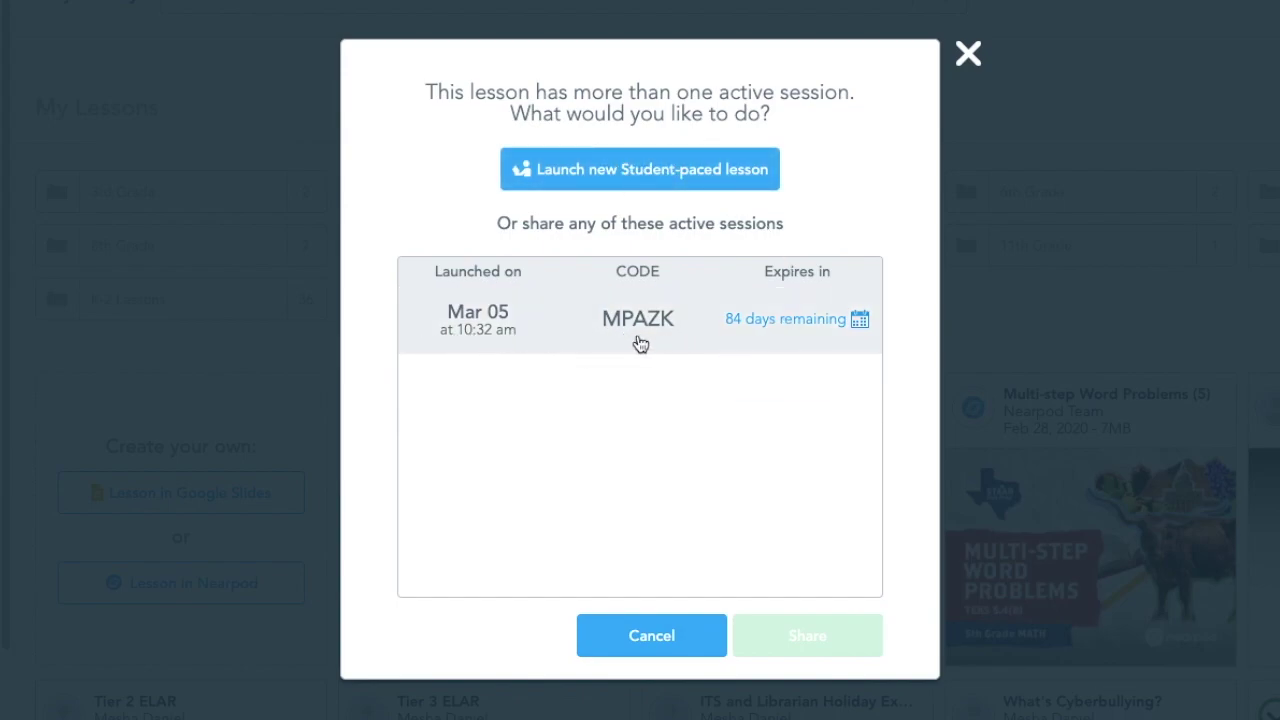
left_click(672, 636)
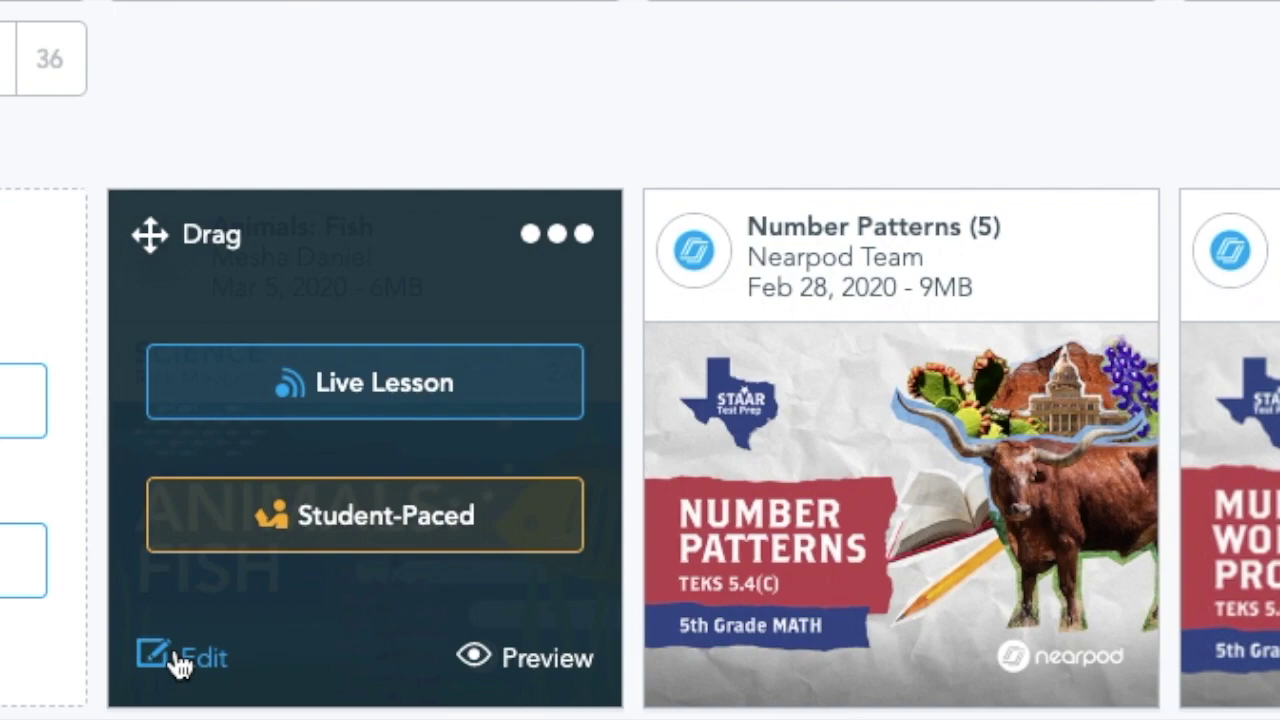
Open the Animals: Fish lesson for editing, accepting that its active code is lost
left_click(178, 660)
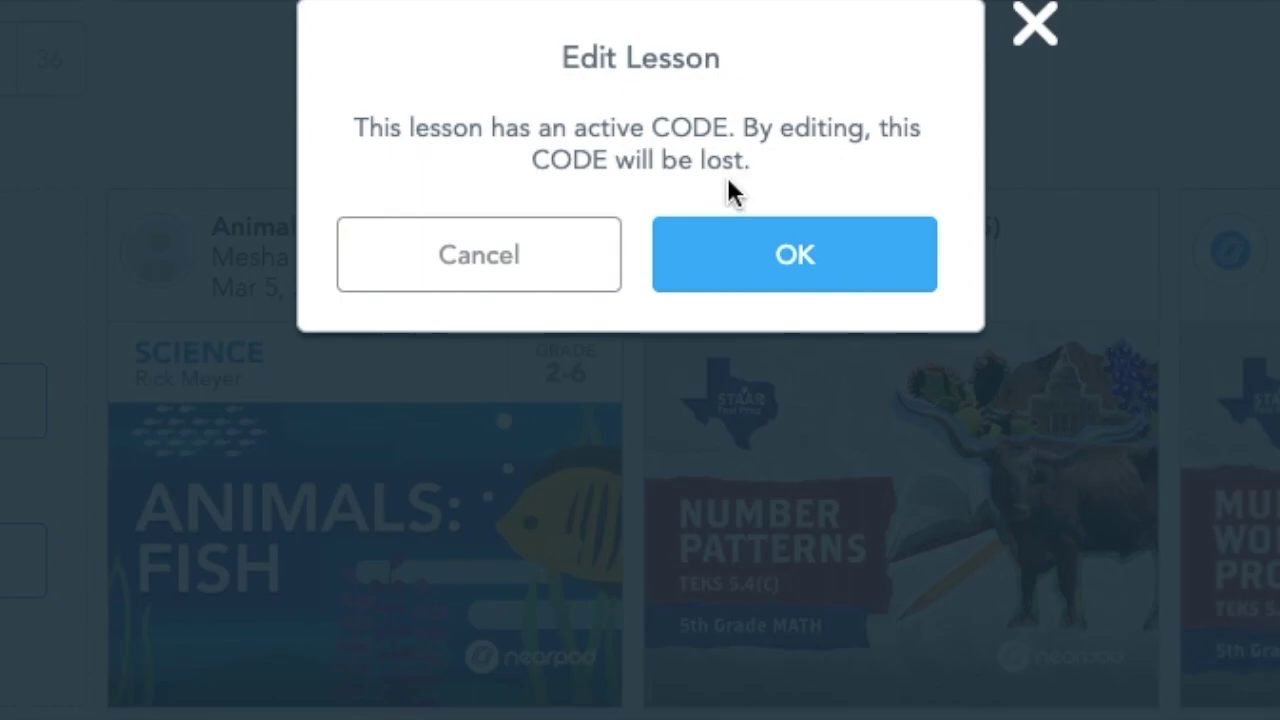
left_click(806, 268)
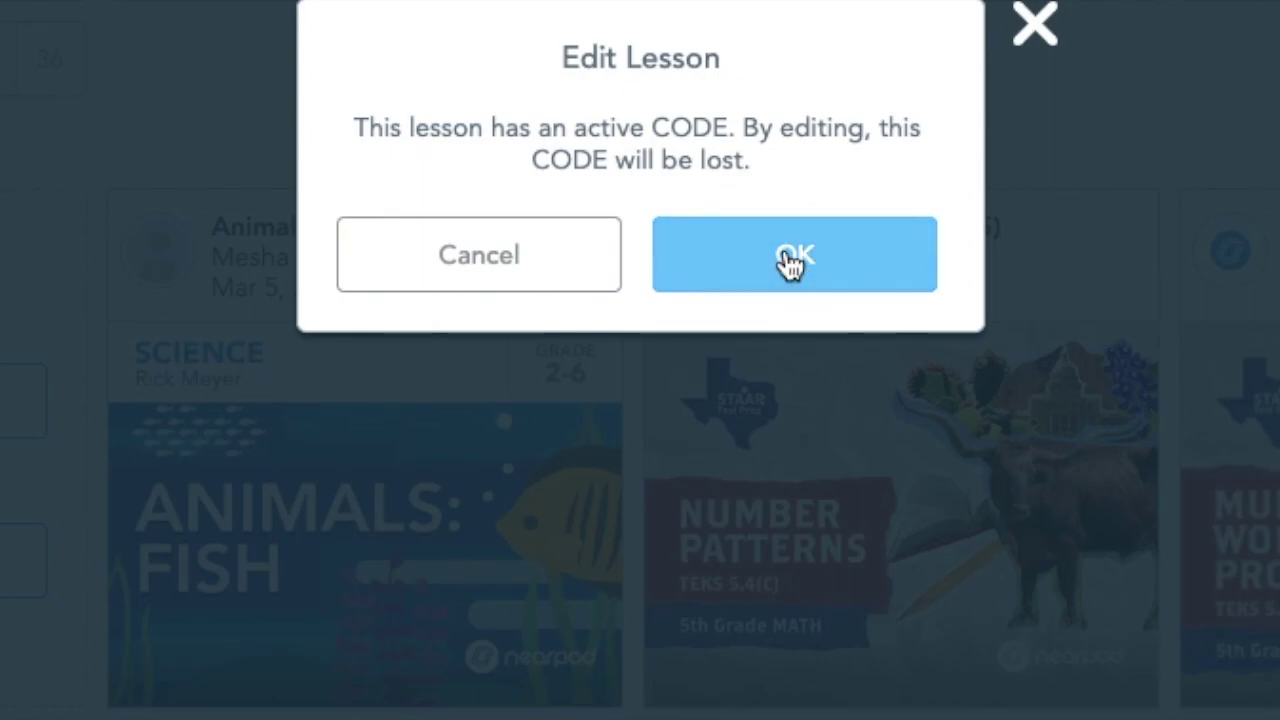